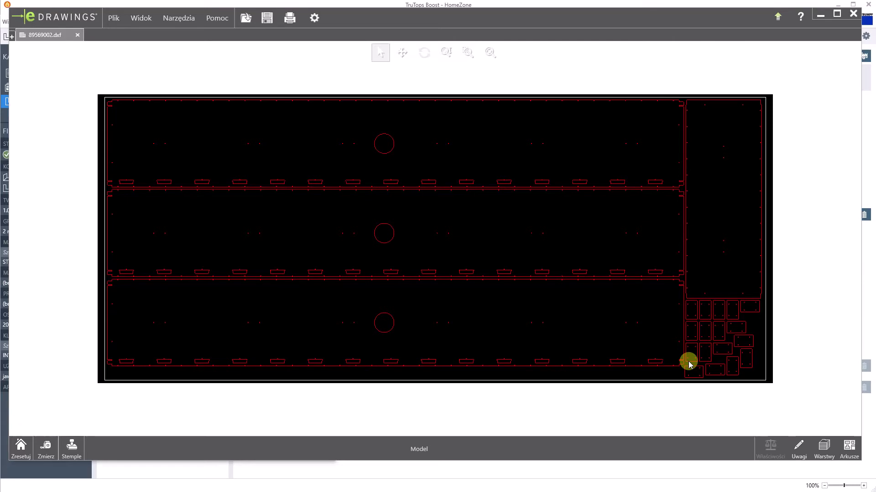
# Move the 89569002.dxf preview aside and select the files 89569001.dxf through 89569240.dxf in the arkusze_import folder
pyautogui.moveTo(426, 13); pyautogui.dragTo(875, 45)
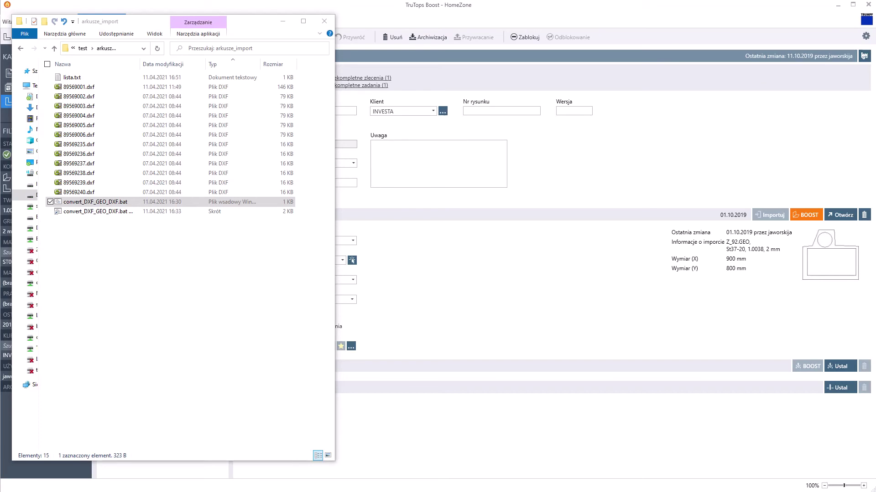
pyautogui.click(94, 88)
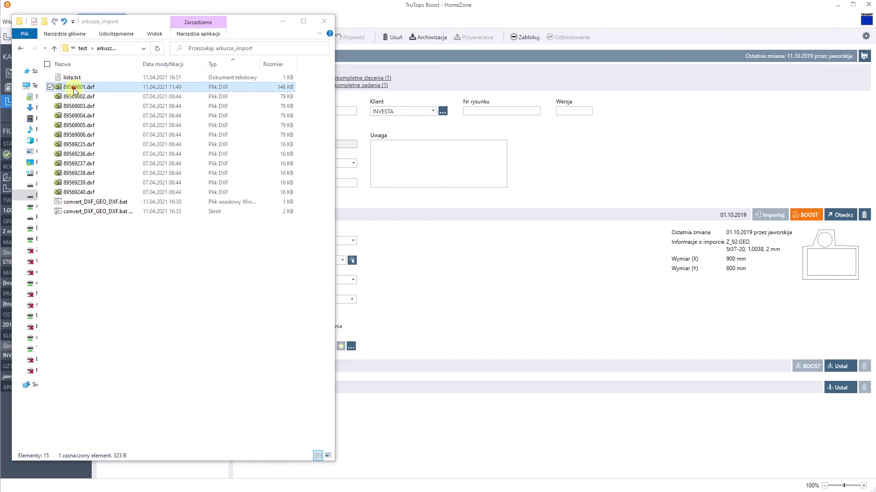
pyautogui.keyDown('shift'); pyautogui.click(80, 192); pyautogui.keyUp('shift')
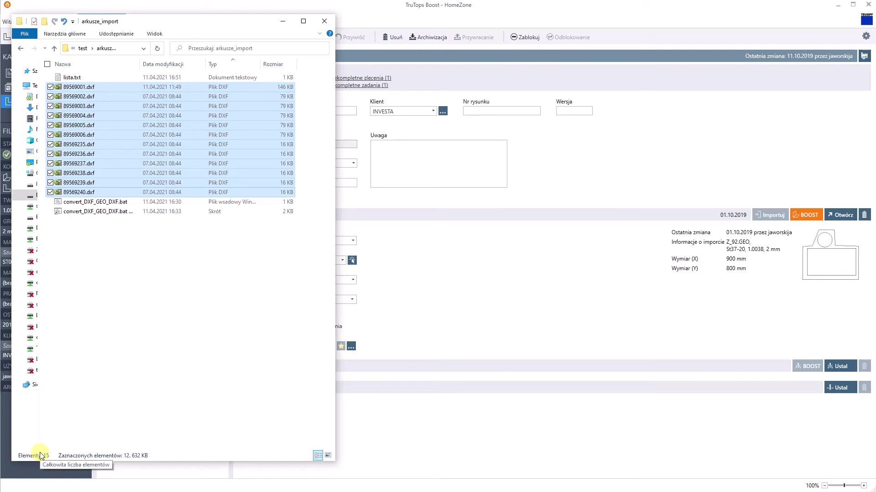
# Open convert_DXF_GEO_DXF.bat in Notepad and examine its tc_conv.exe conversion commands
pyautogui.click(98, 202)
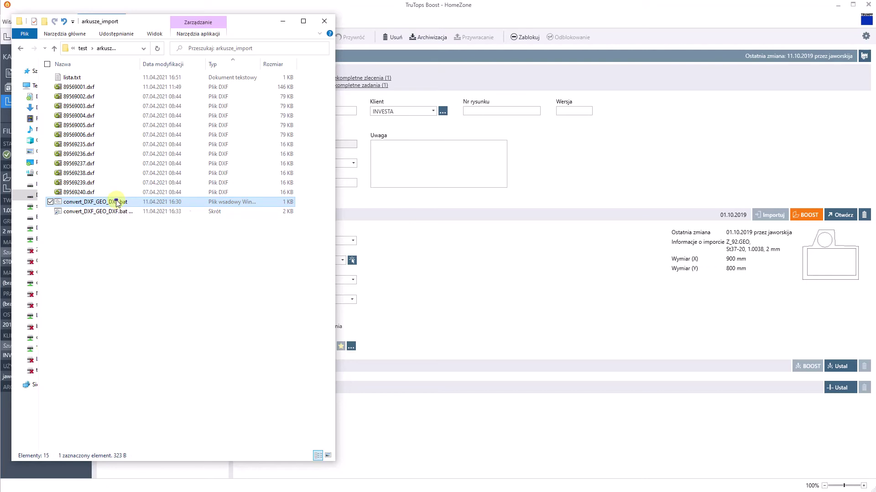
pyautogui.rightClick(117, 202)
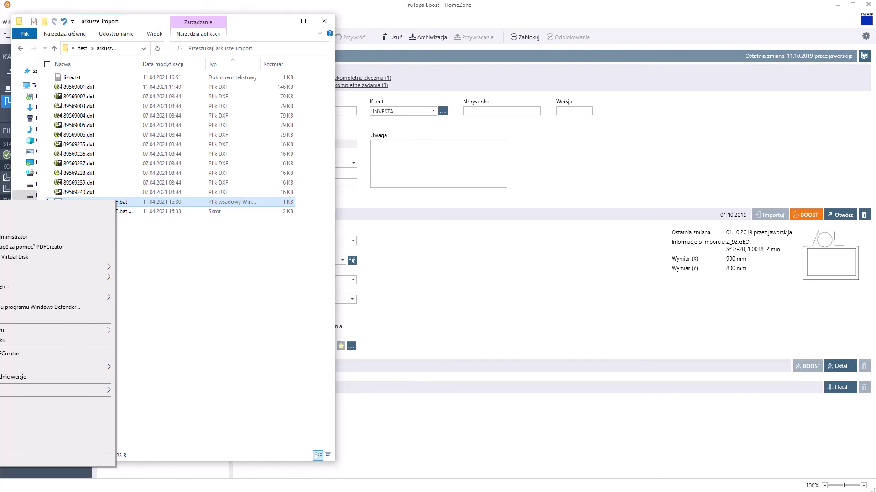
pyautogui.press('Escape')
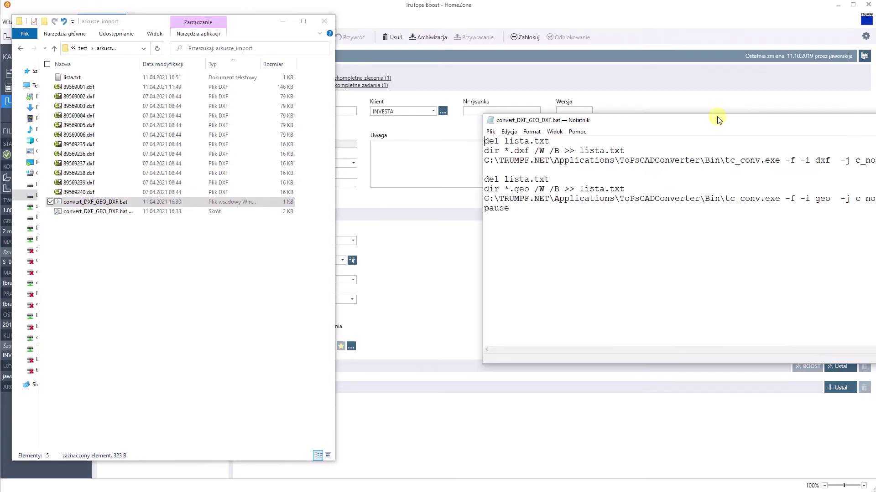
pyautogui.moveTo(718, 119); pyautogui.dragTo(282, 30)
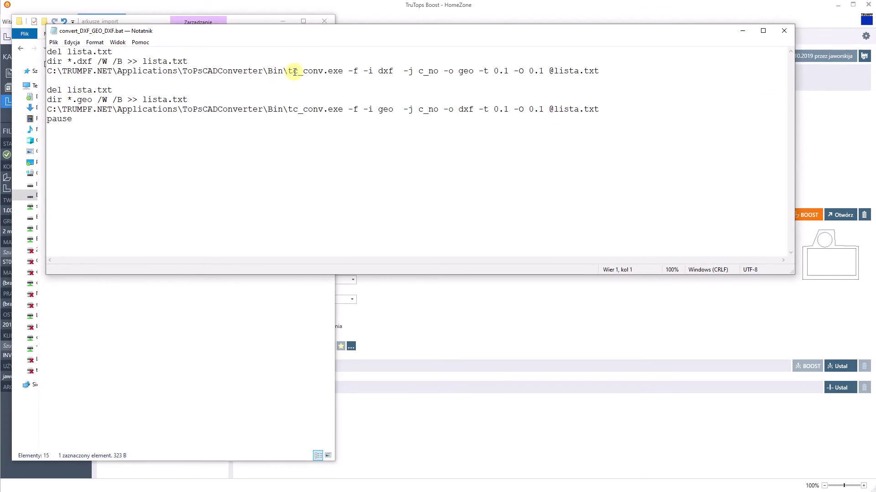
pyautogui.moveTo(343, 72); pyautogui.dragTo(288, 72)
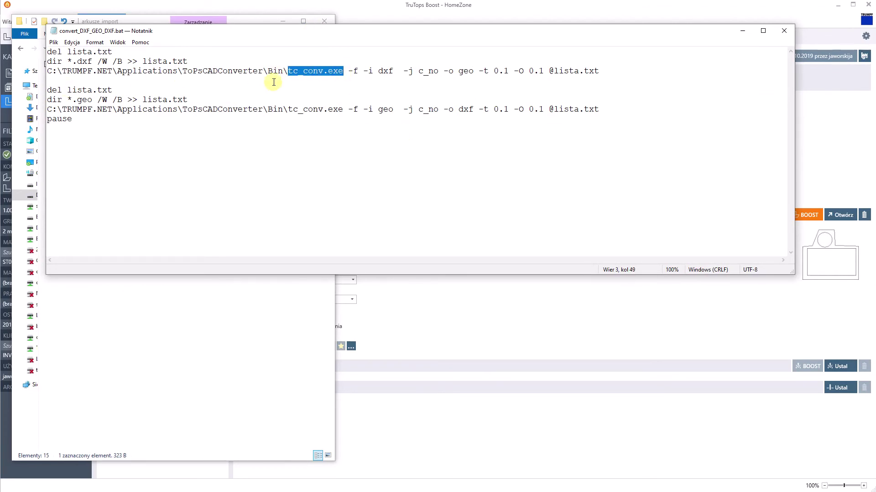
pyautogui.moveTo(459, 34); pyautogui.dragTo(875, 150)
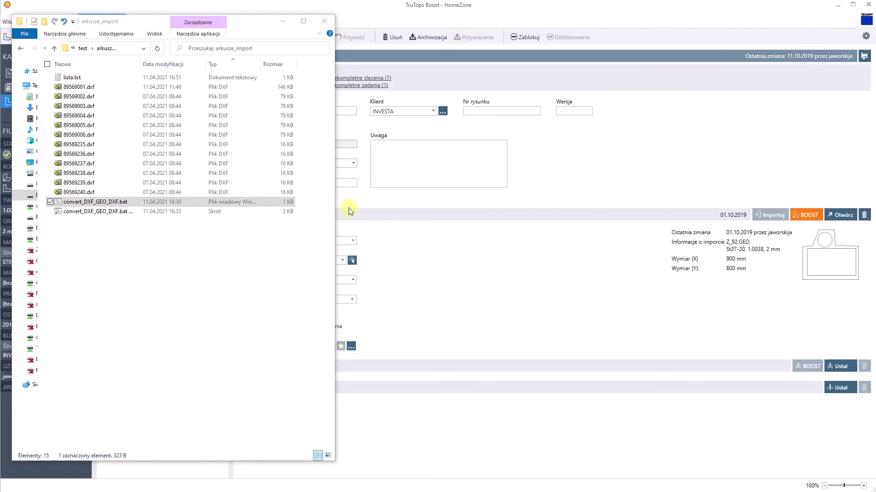
# Run the convert_DXF_GEO_DXF.bat shortcut to convert the folder's DXF files to GEO and back to DXF
pyautogui.click(108, 212)
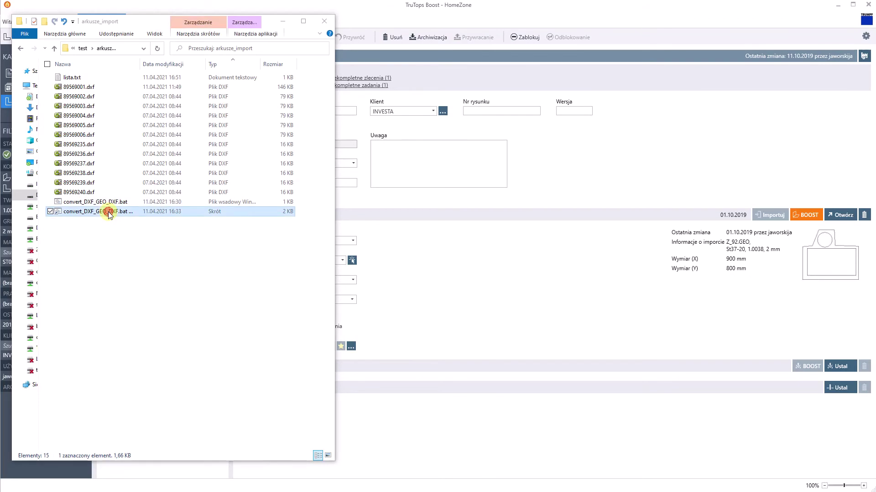
pyautogui.click(92, 213)
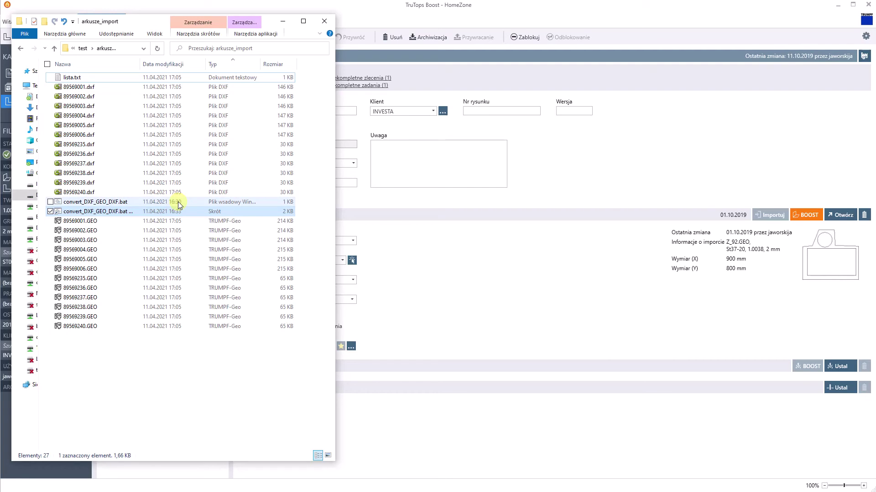
# Open the converted 89569001.dxf in eDrawings to inspect the sheet layout, and move the preview aside
pyautogui.click(100, 90)
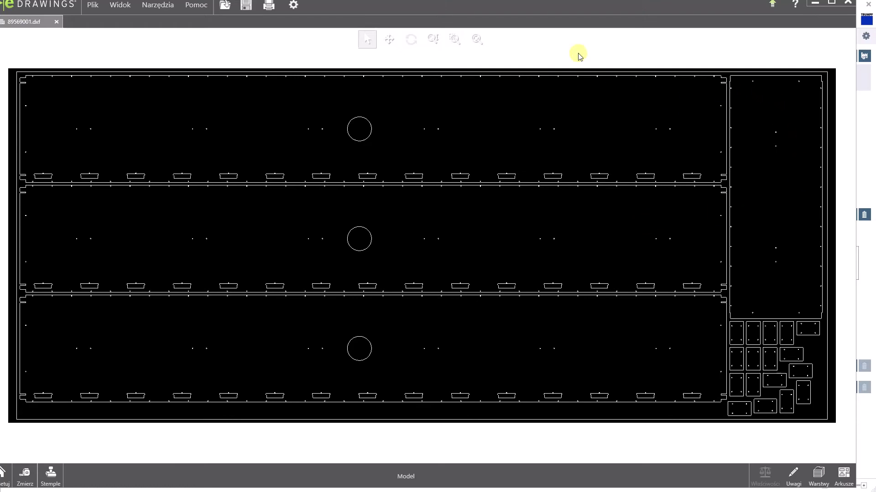
pyautogui.moveTo(339, 9); pyautogui.dragTo(875, 68)
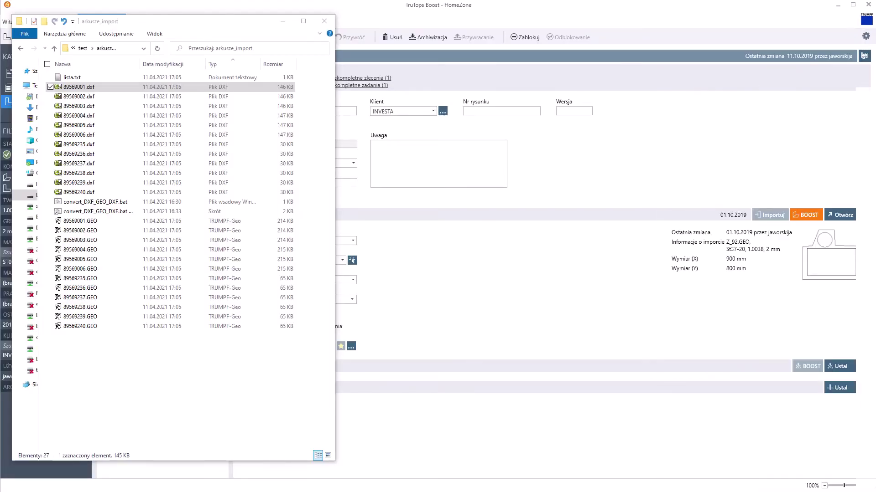
# Switch to TruTops Boost and open the job that contains part Z_92
pyautogui.click(545, 16)
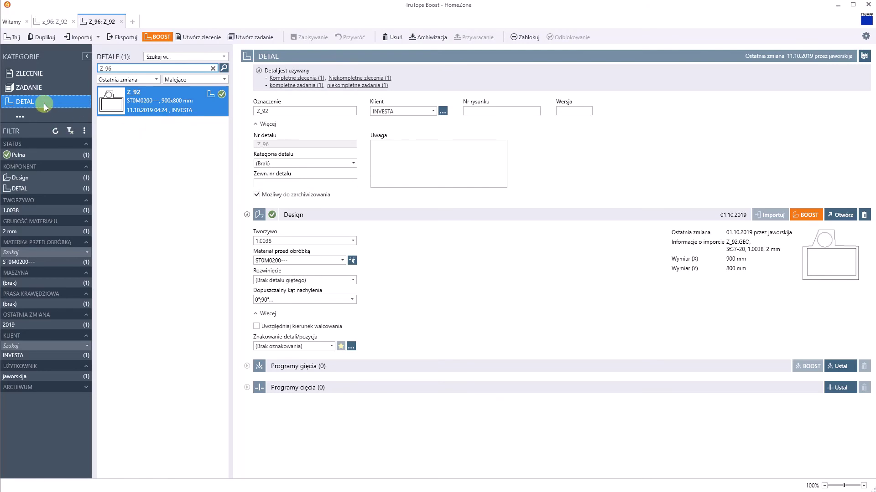
pyautogui.click(143, 105)
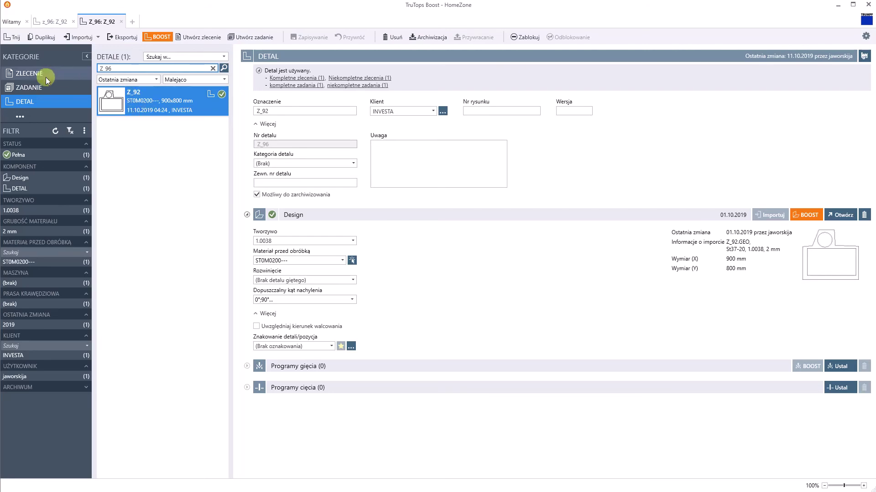
pyautogui.click(38, 90)
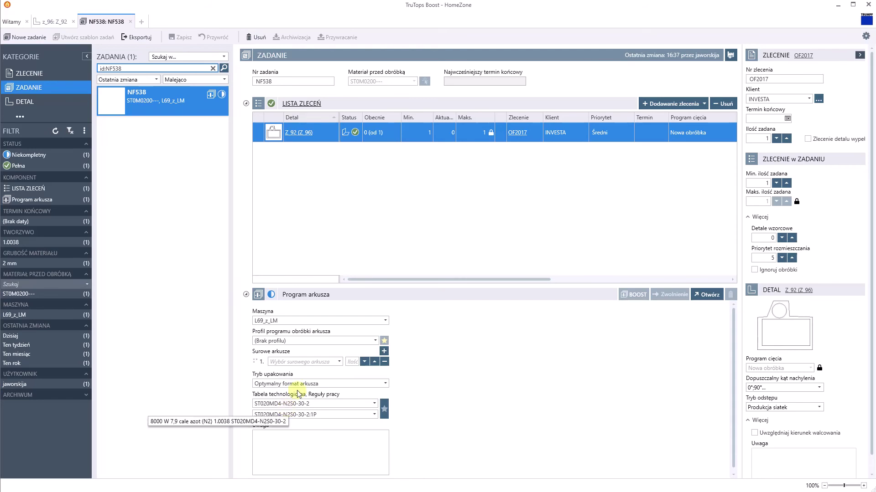
# Assign the raw sheet ST0M0200----4000x2000 to the job's sheet program and open the program for editing
pyautogui.click(340, 361)
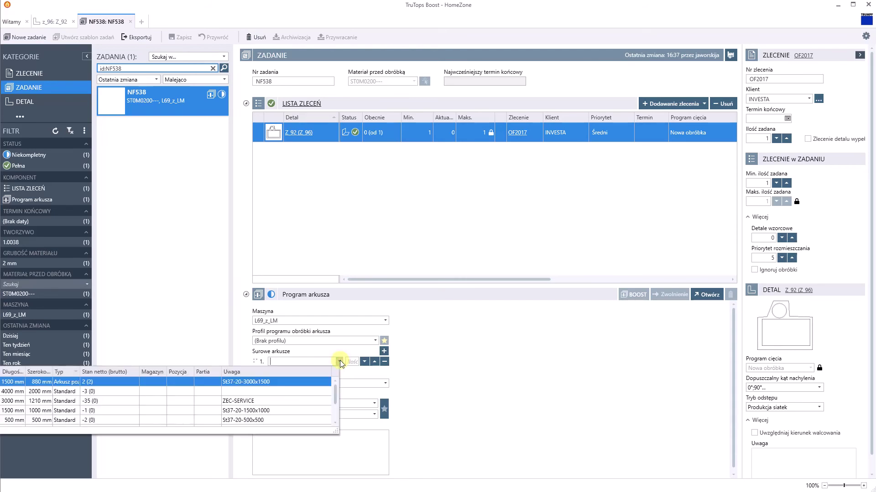
pyautogui.click(25, 396)
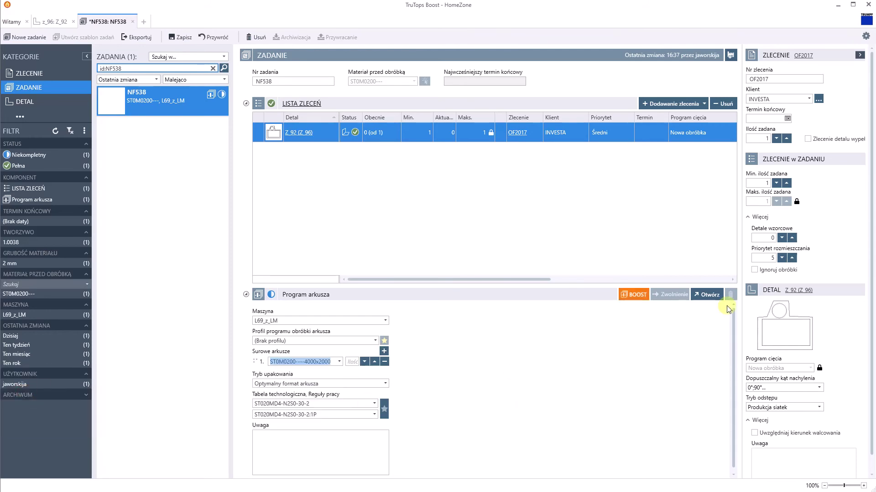
pyautogui.click(704, 294)
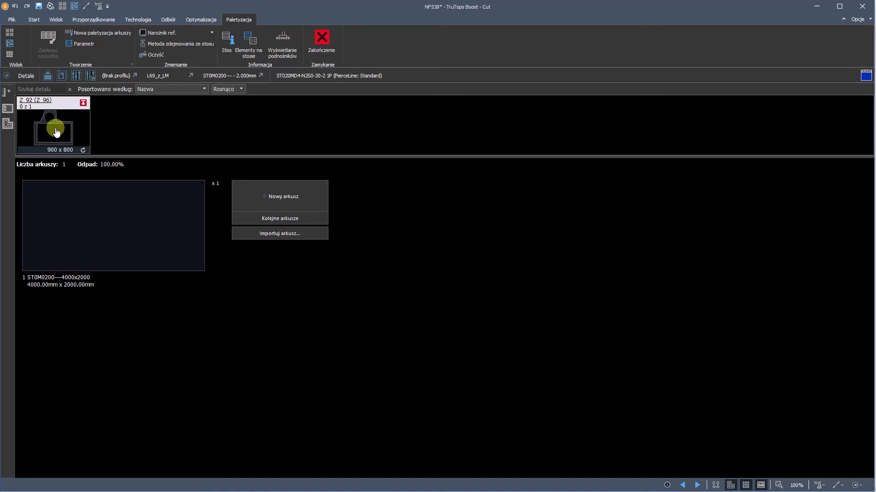
# Import the sheet 89569001.dxf from E:\test\arkusze_import into the sheet program
pyautogui.click(288, 235)
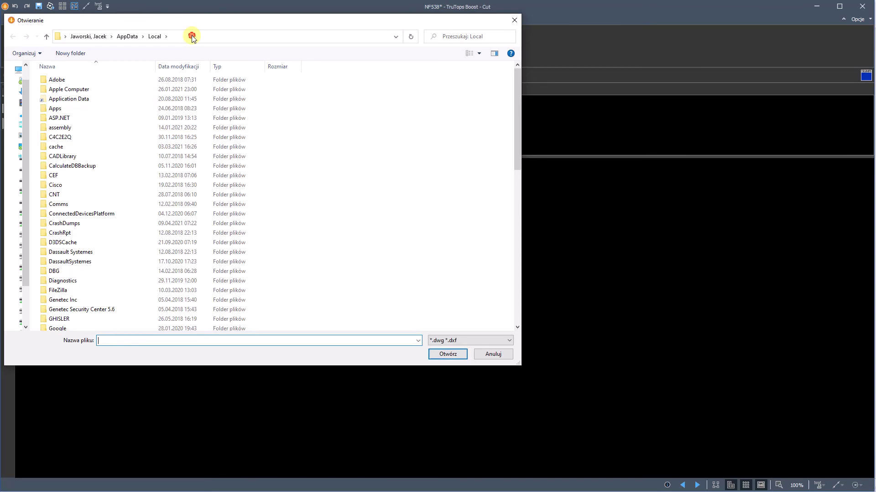
pyautogui.click(192, 36)
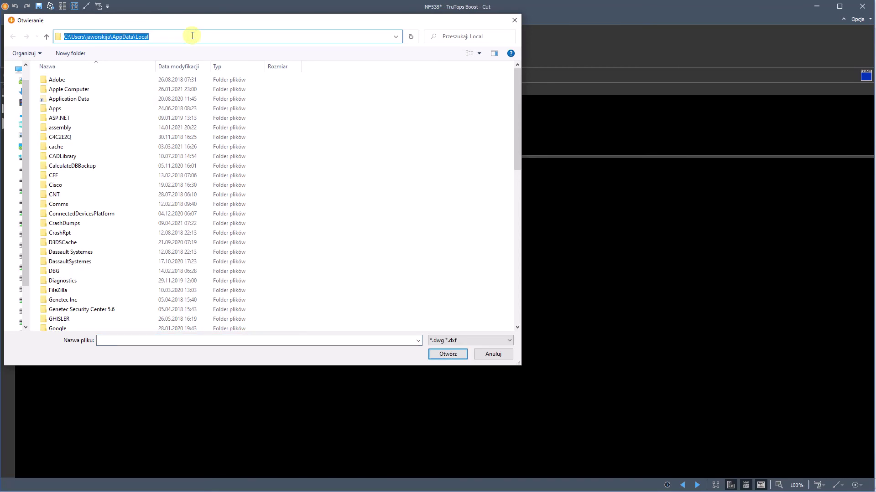
pyautogui.write('E:\\test\\arkusze_import')
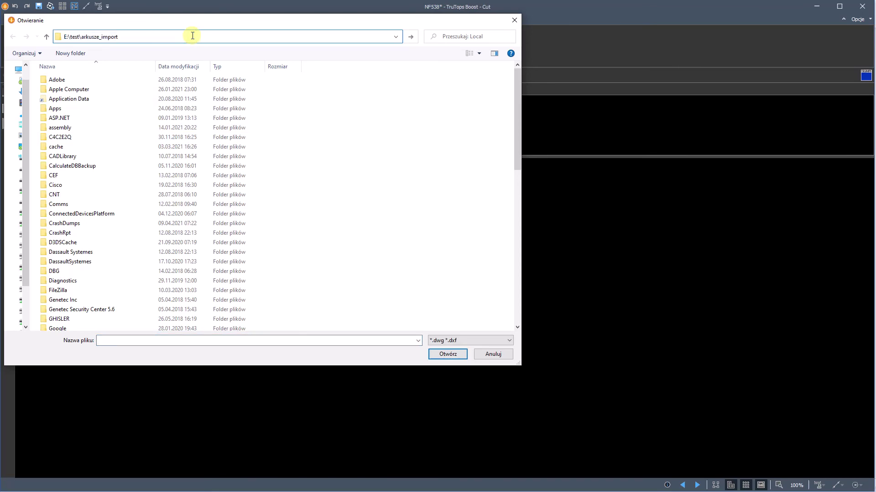
pyautogui.press('Return')
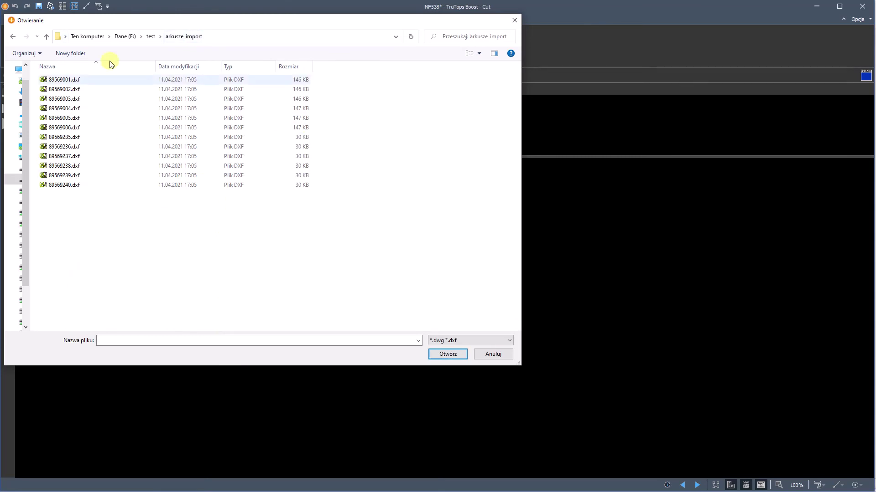
pyautogui.moveTo(149, 26); pyautogui.dragTo(202, 72)
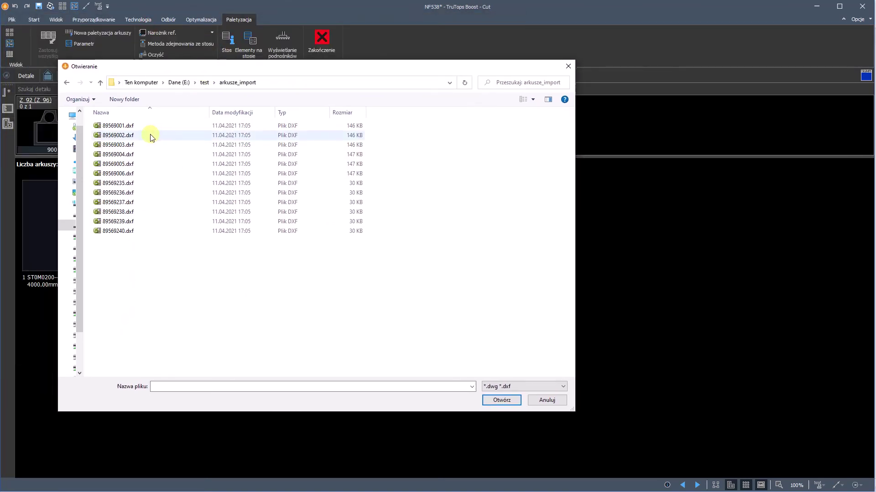
pyautogui.click(122, 127)
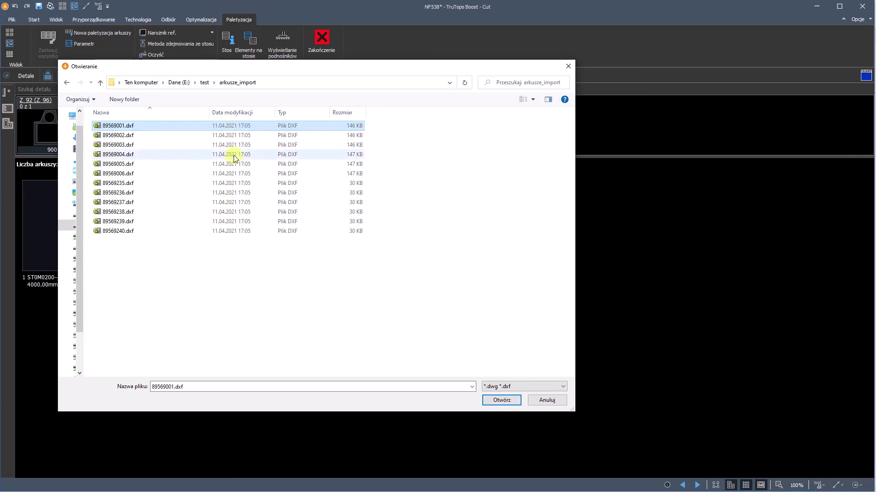
pyautogui.click(507, 399)
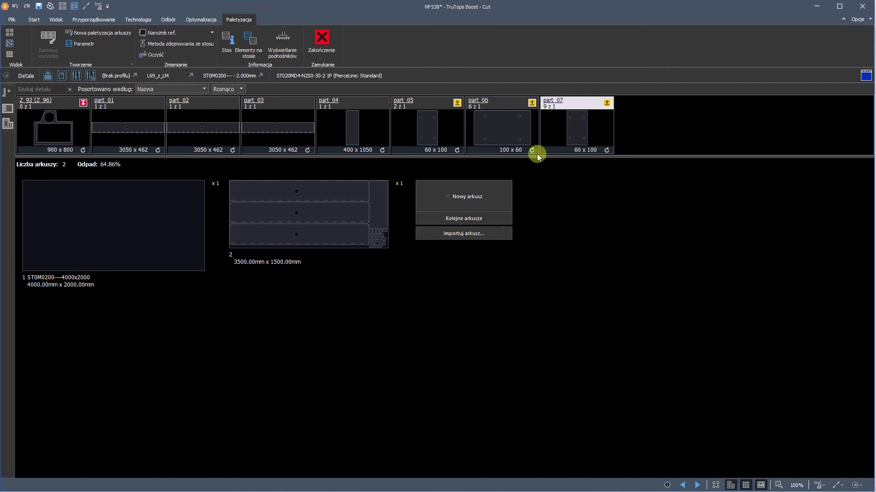
# Import 89569002.dxf as another sheet
pyautogui.click(464, 234)
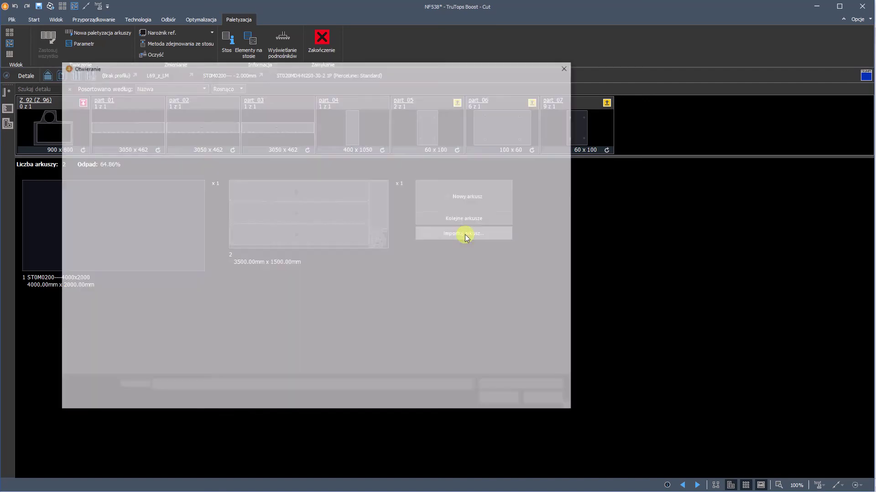
pyautogui.click(117, 135)
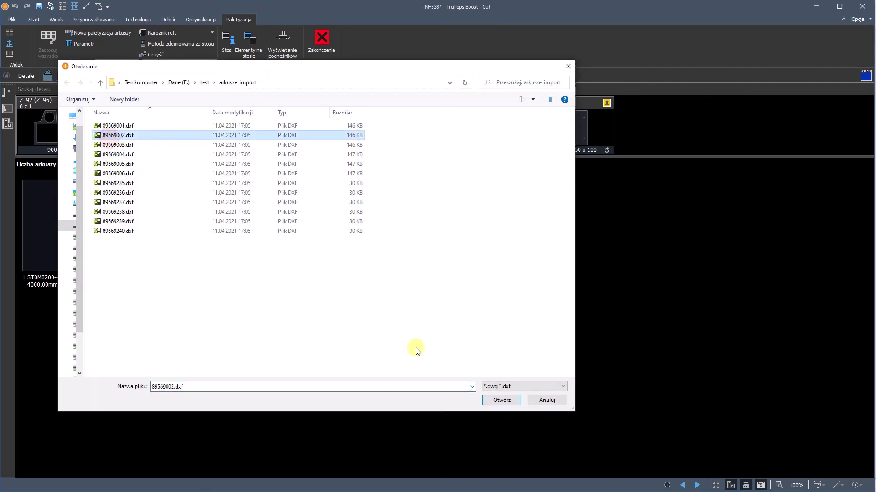
pyautogui.click(501, 402)
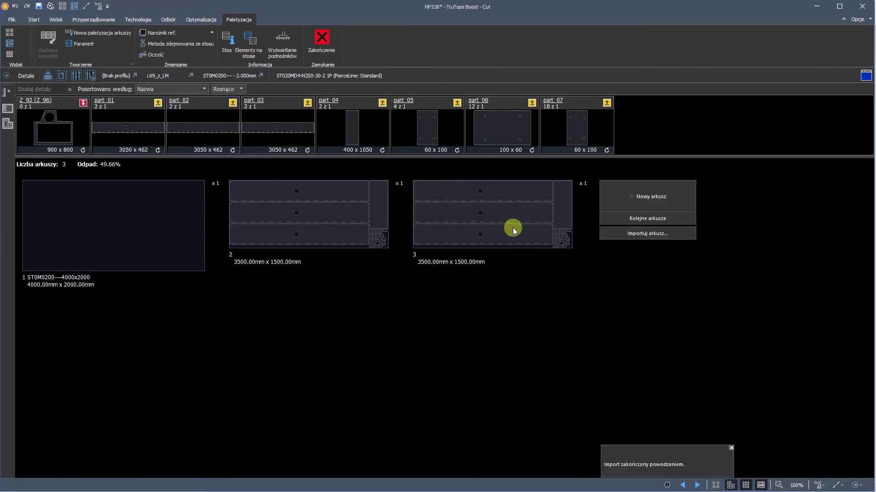
# Import 89569003.dxf as another sheet
pyautogui.click(639, 236)
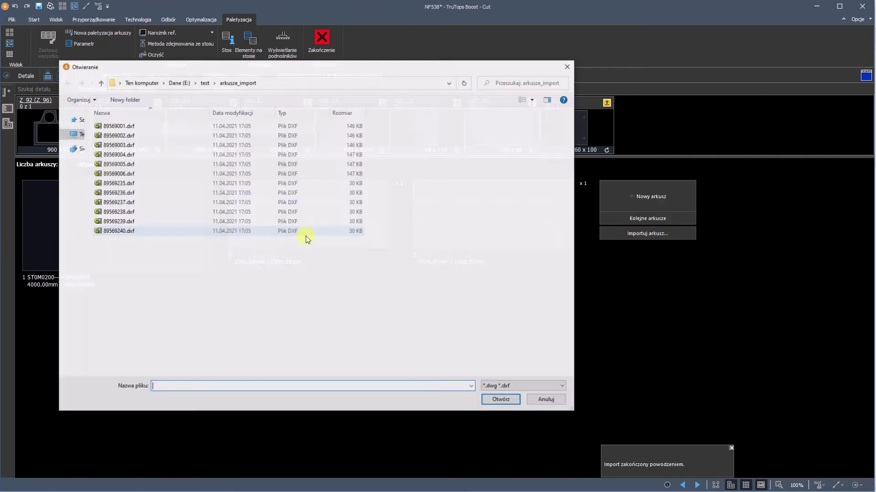
pyautogui.click(119, 144)
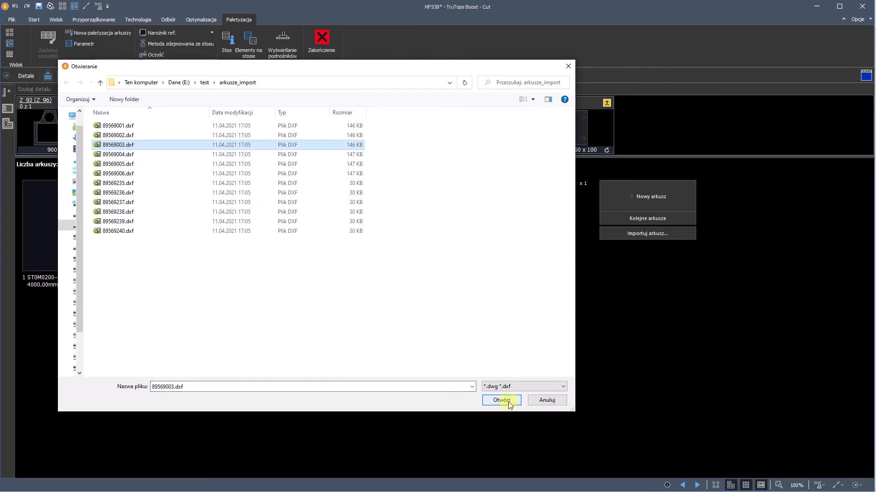
pyautogui.click(508, 400)
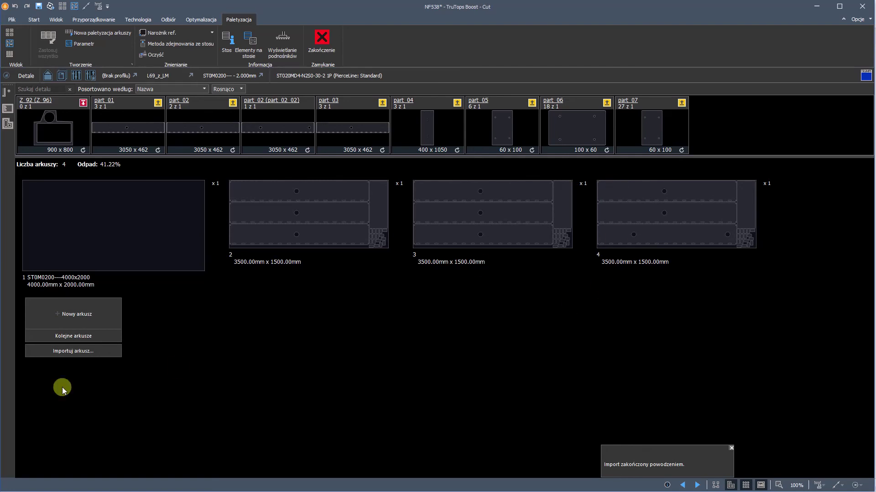
# Import 89569004.dxf as another sheet
pyautogui.click(59, 353)
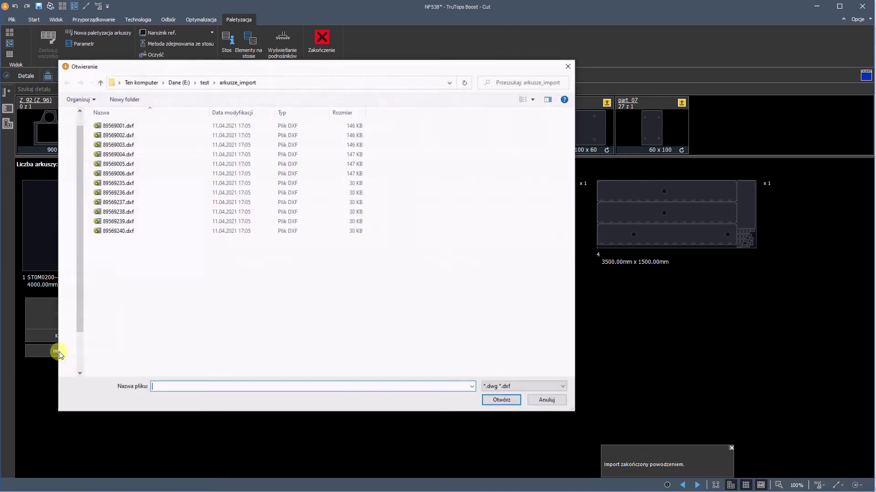
pyautogui.click(132, 155)
pyautogui.click(509, 404)
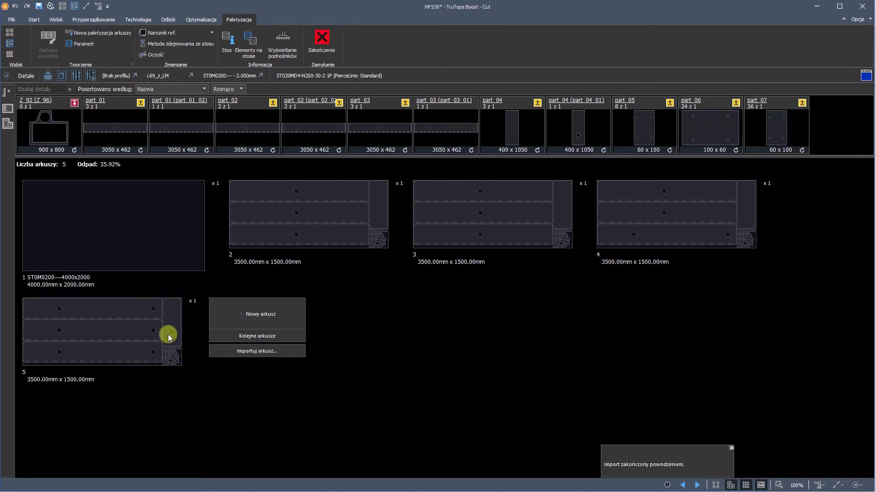
# Delete the empty 4000x2000 sheet from the sheet overview
pyautogui.click(132, 260)
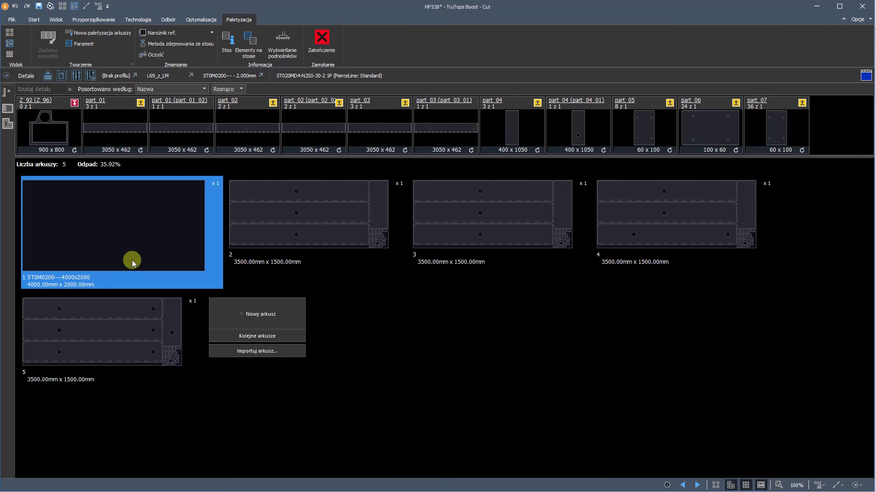
pyautogui.press('Delete')
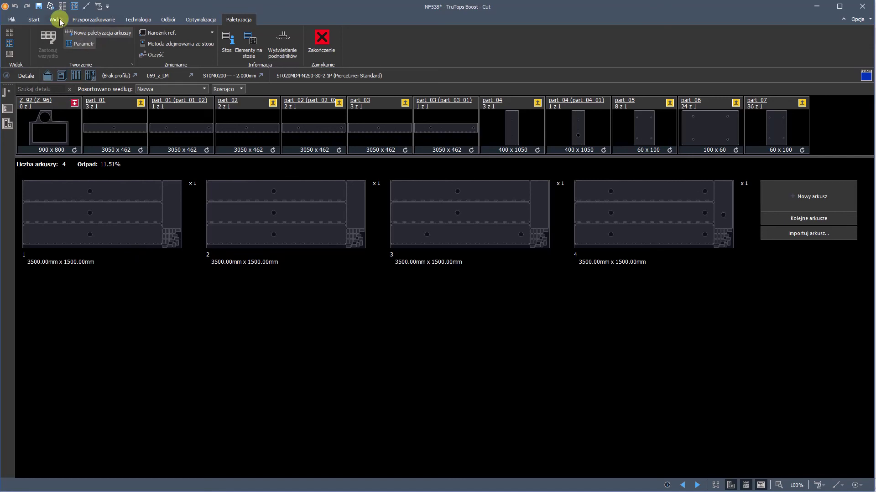
# Generate the cutting technology for all sheets, inspect the first sheet's cutting paths, and return to the sheet overview
pyautogui.click(33, 20)
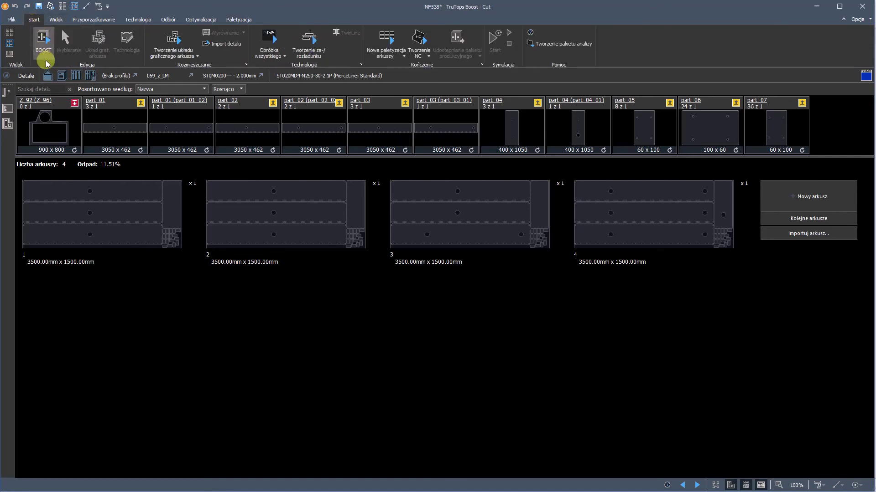
pyautogui.click(274, 37)
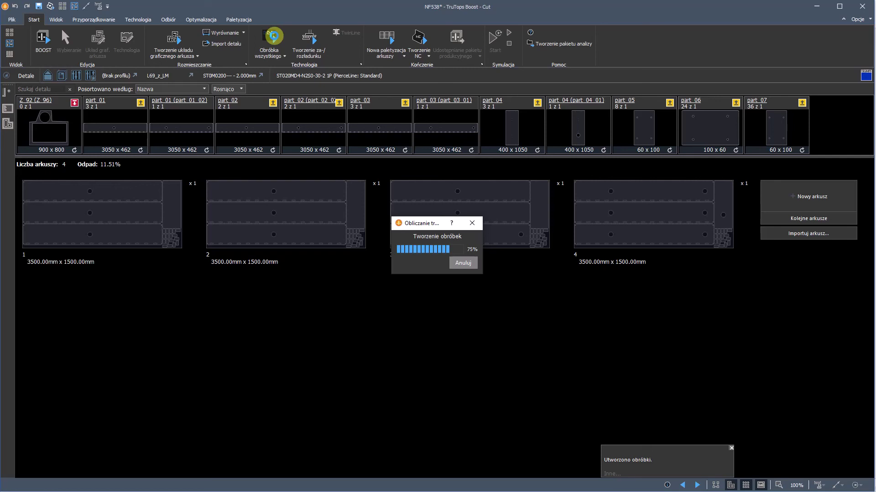
pyautogui.doubleClick(165, 222)
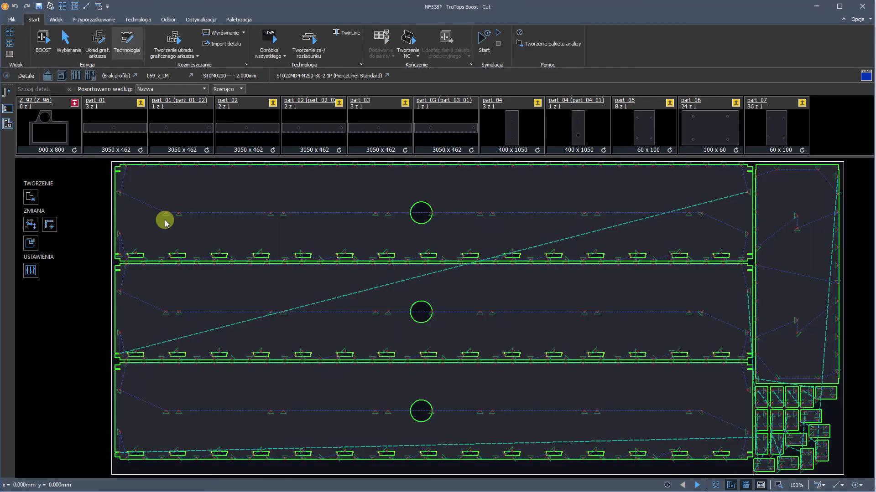
pyautogui.click(10, 33)
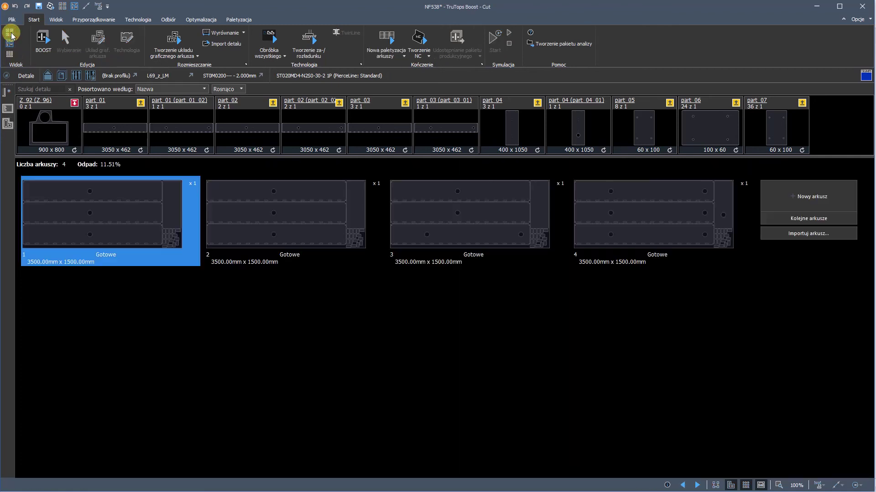